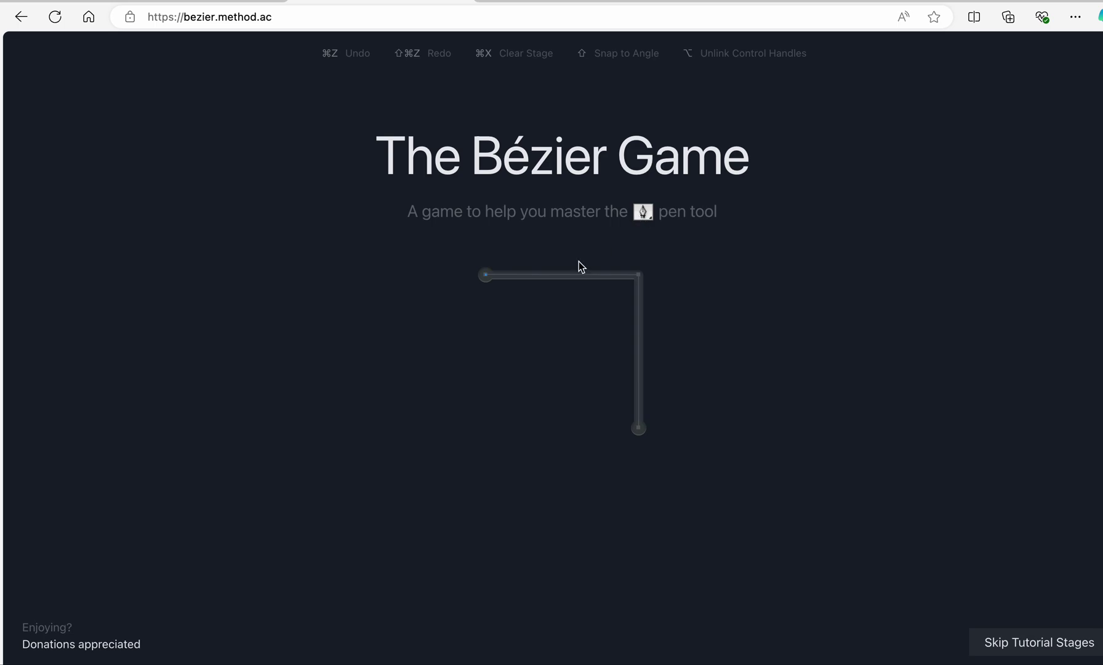
- Trace the angled line with start, corner and end nodes, then place the house's bottom-left and left-wall-top nodes
click(486, 275)
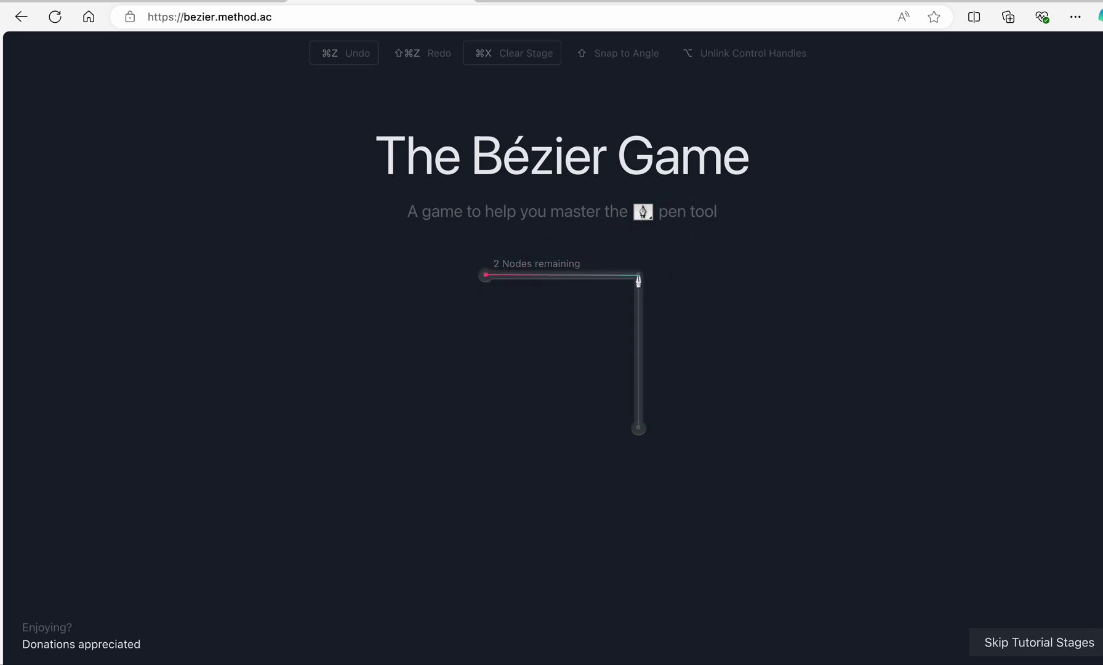
click(637, 277)
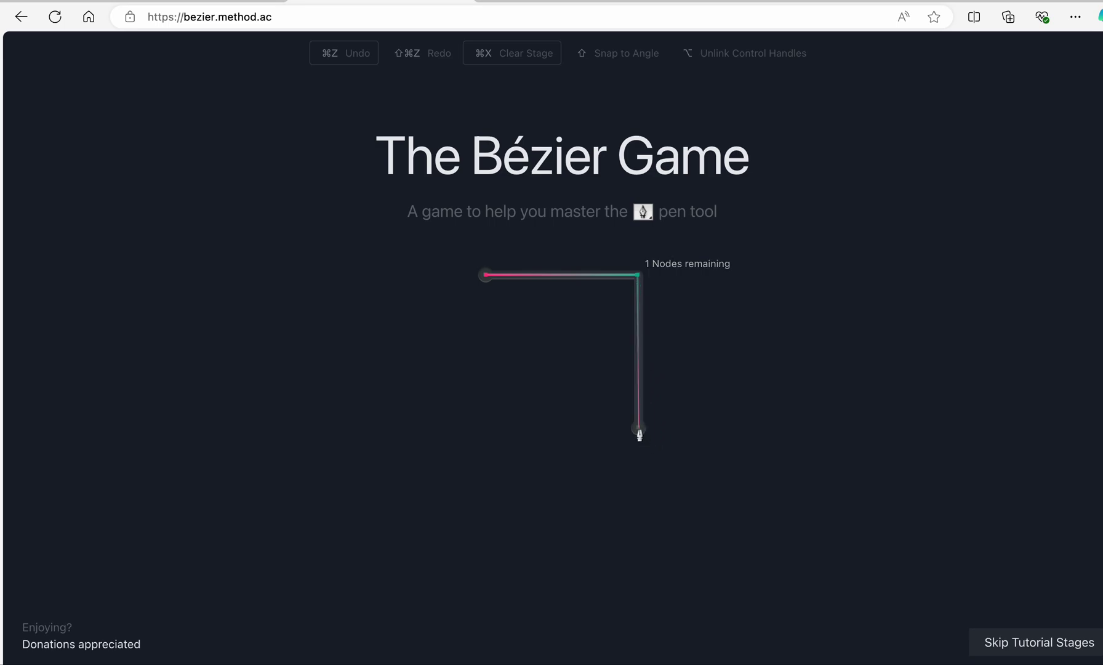
click(640, 430)
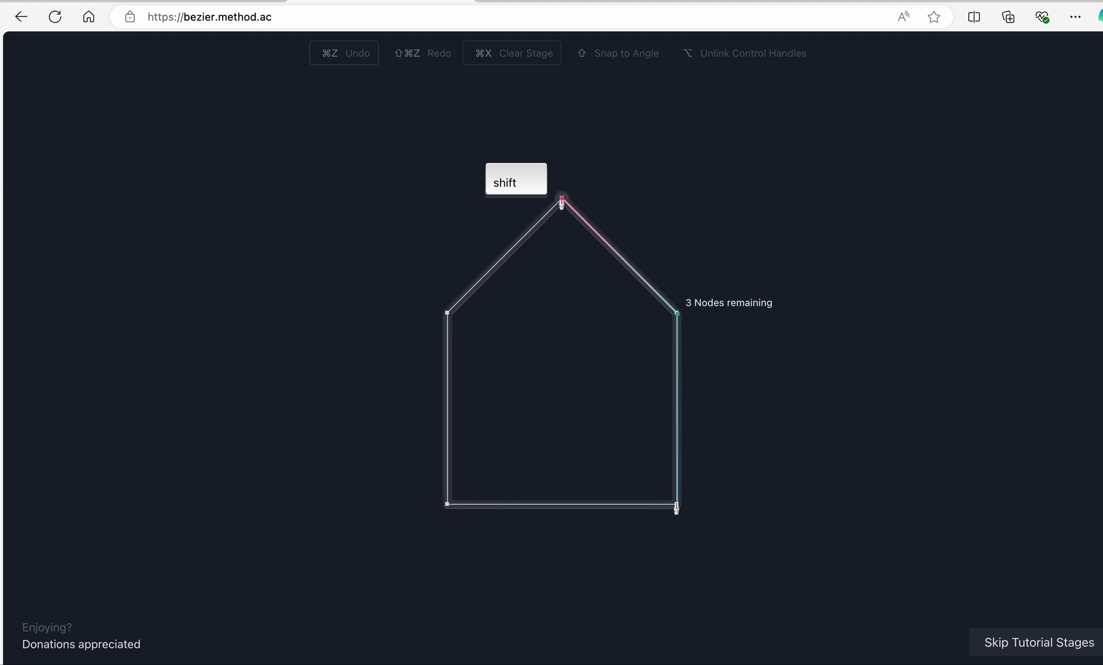
click(447, 503)
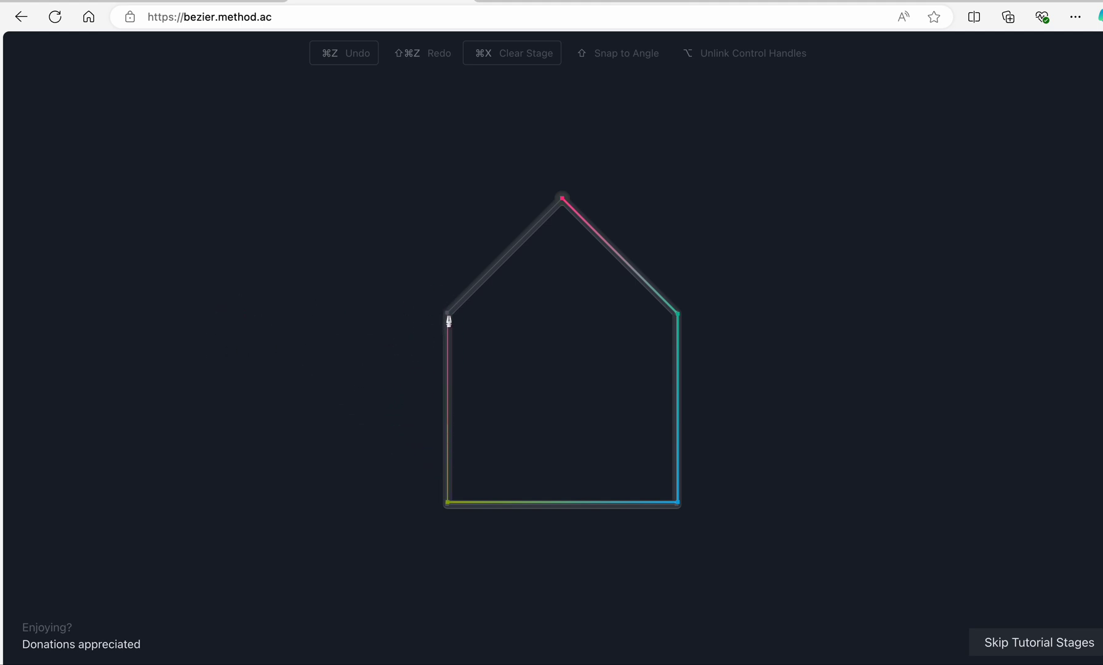
click(448, 318)
- Close the house at its roof peak and drag curved nodes at the circle's top, right and bottom
click(562, 199)
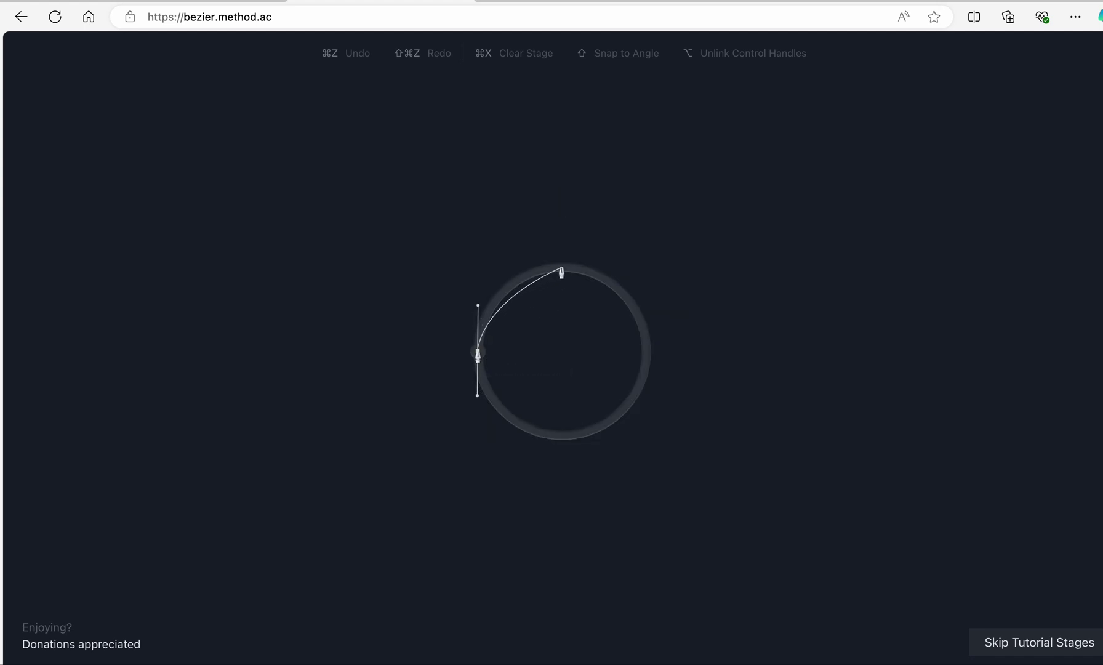
drag(561, 267, 608, 267)
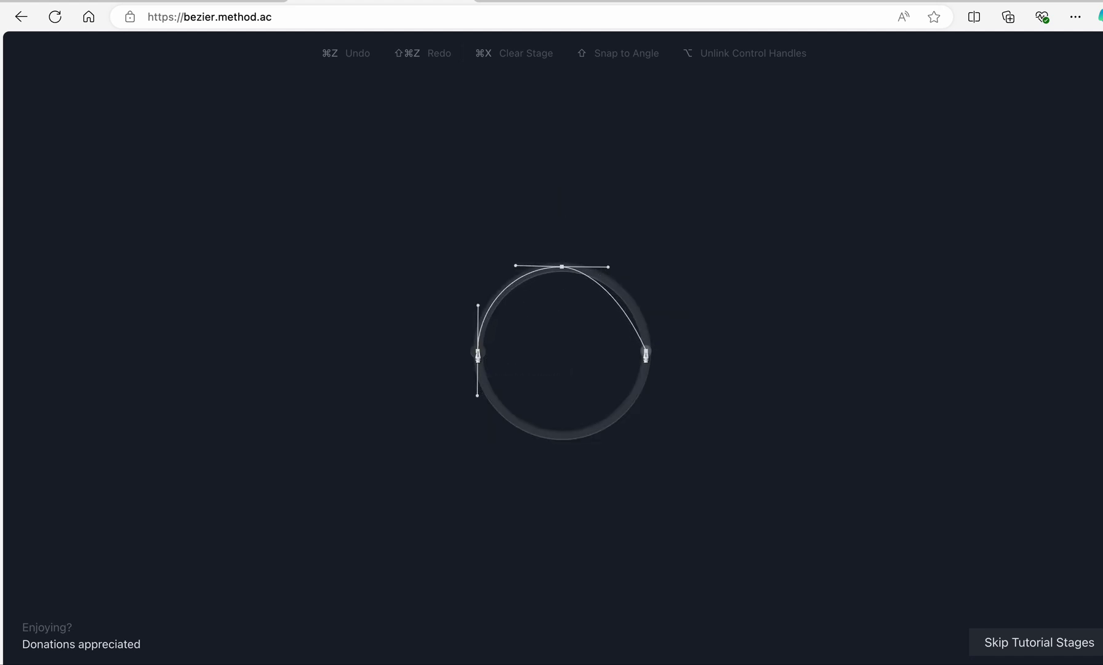
drag(645, 351, 646, 397)
drag(562, 436, 513, 435)
- Retrace the circle from its left point with curved nodes at bottom, right and top, bending the arcs to fit
drag(477, 354, 477, 397)
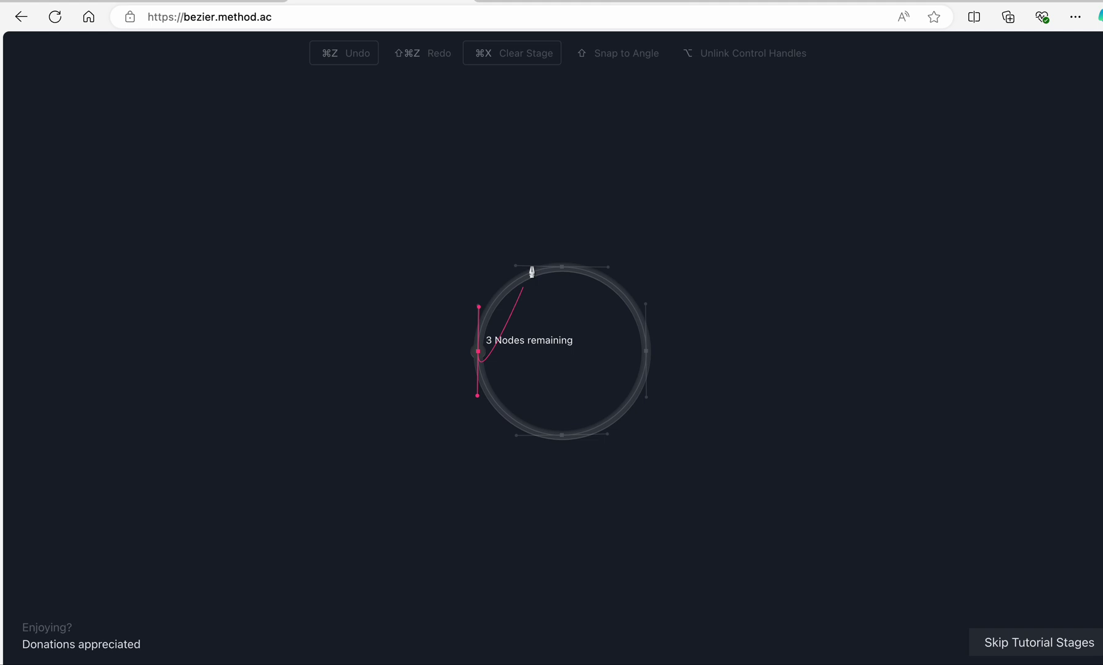
drag(563, 436, 608, 437)
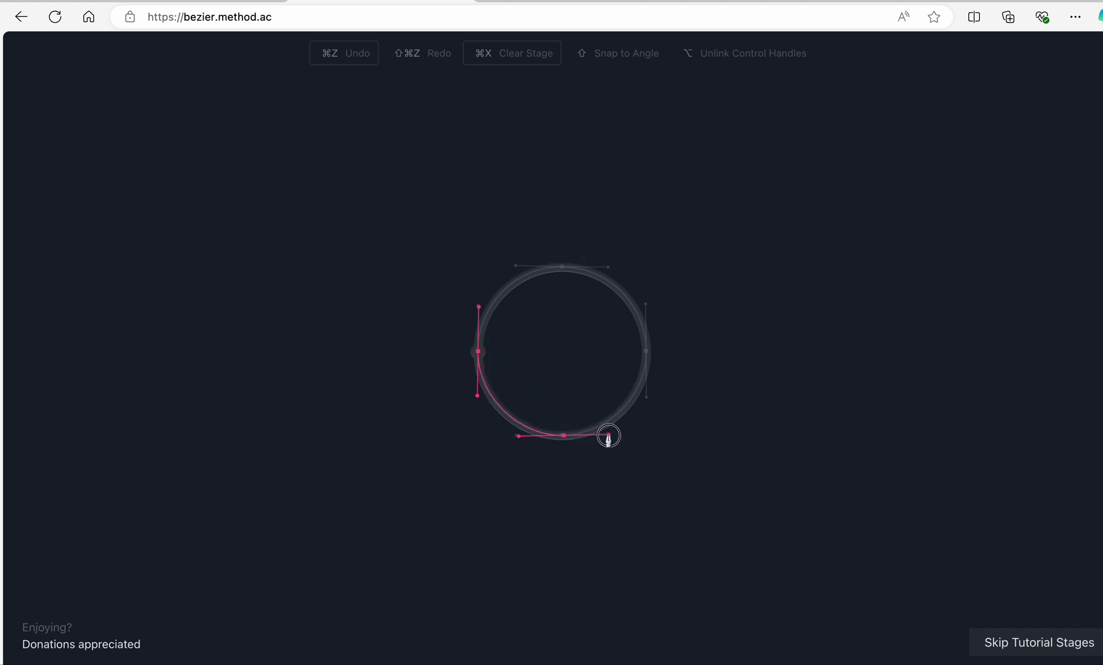
drag(609, 436, 609, 436)
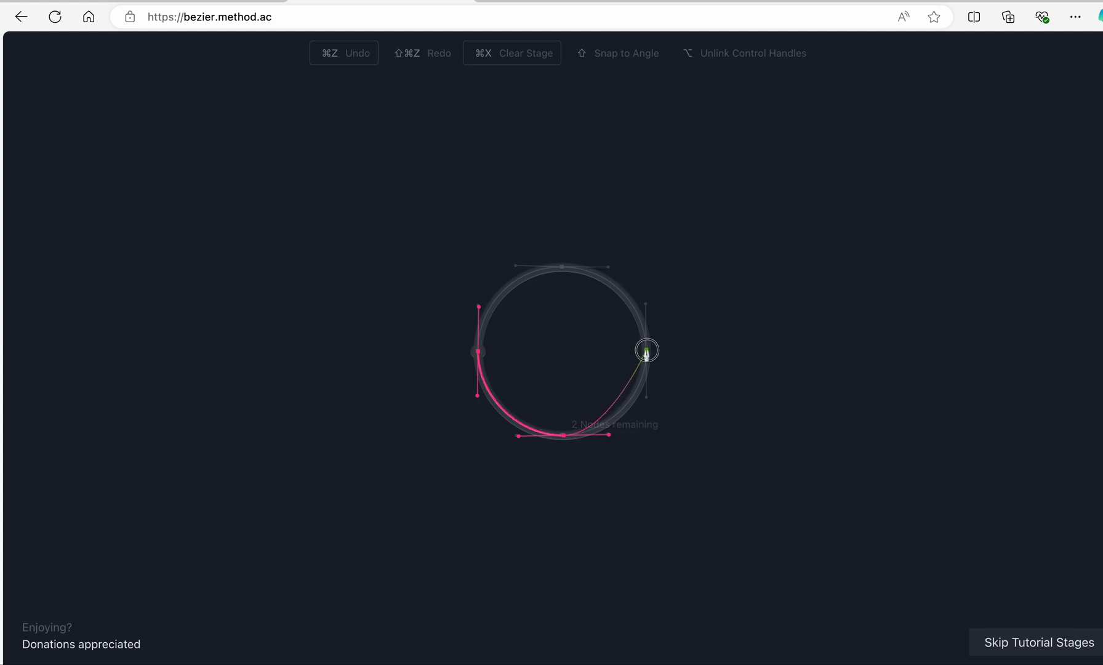
drag(646, 351, 647, 300)
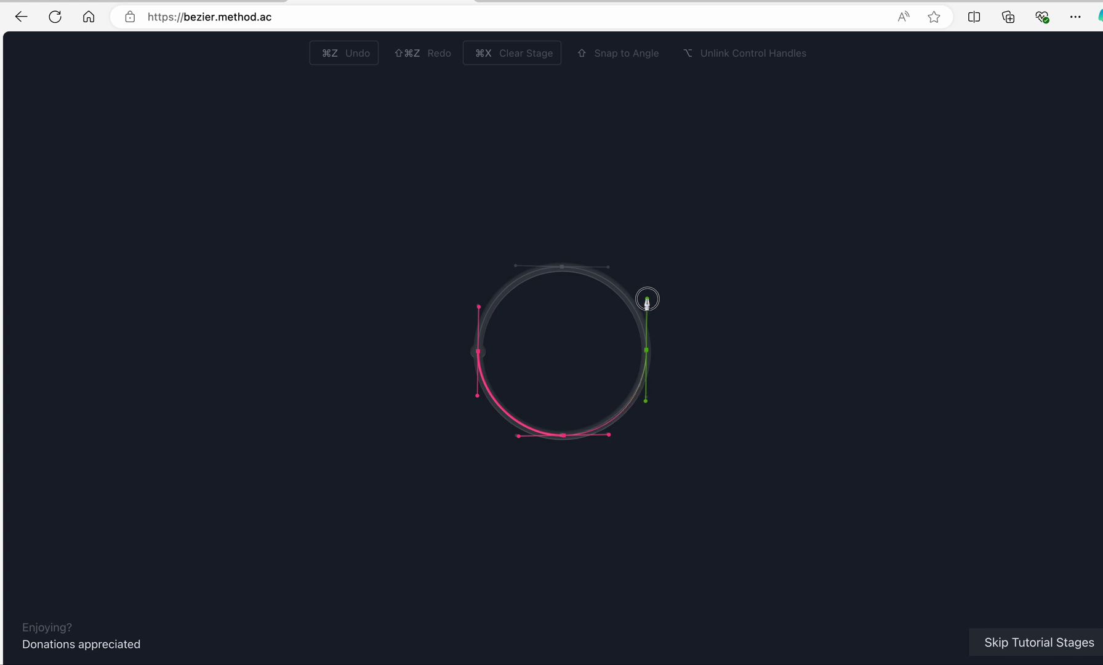
drag(647, 300, 647, 300)
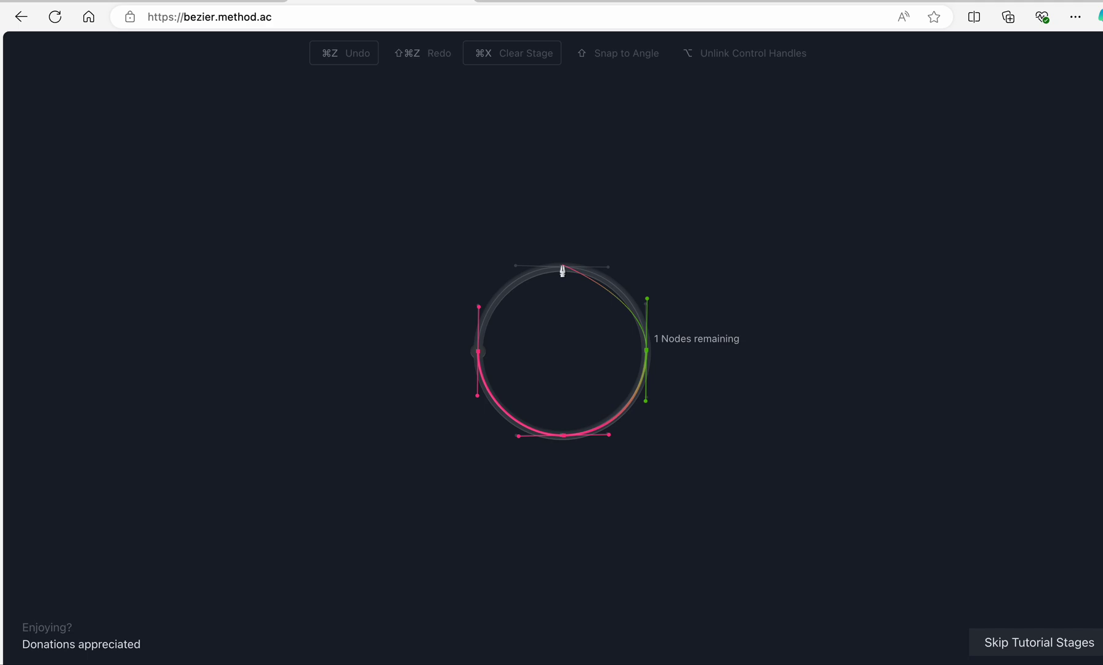
drag(562, 266, 518, 266)
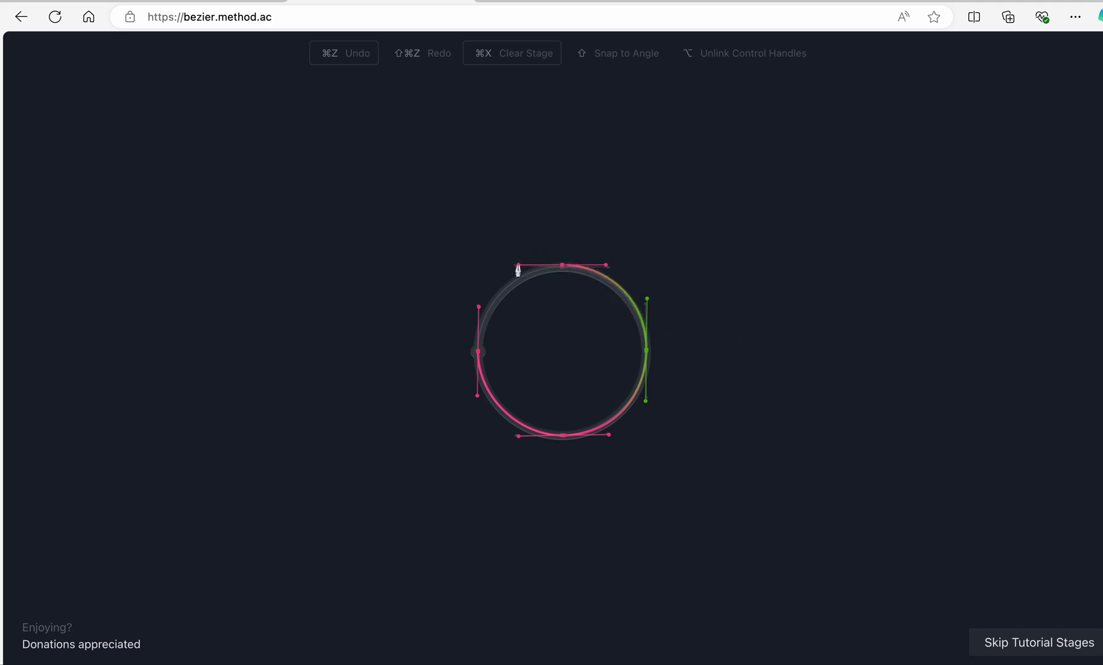
- Undo the circle path and restart it at the left point with a downward tangent
click(479, 352)
key(super+z)
key(super+z)
key(super+z)
key(super+z)
key(super+z)
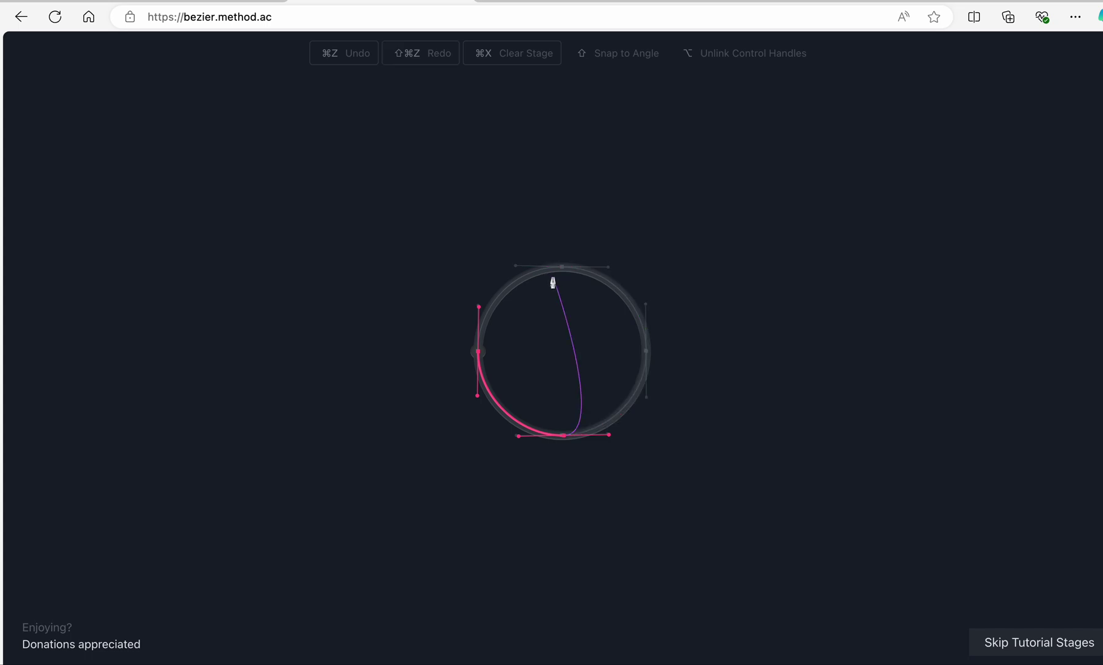
click(479, 353)
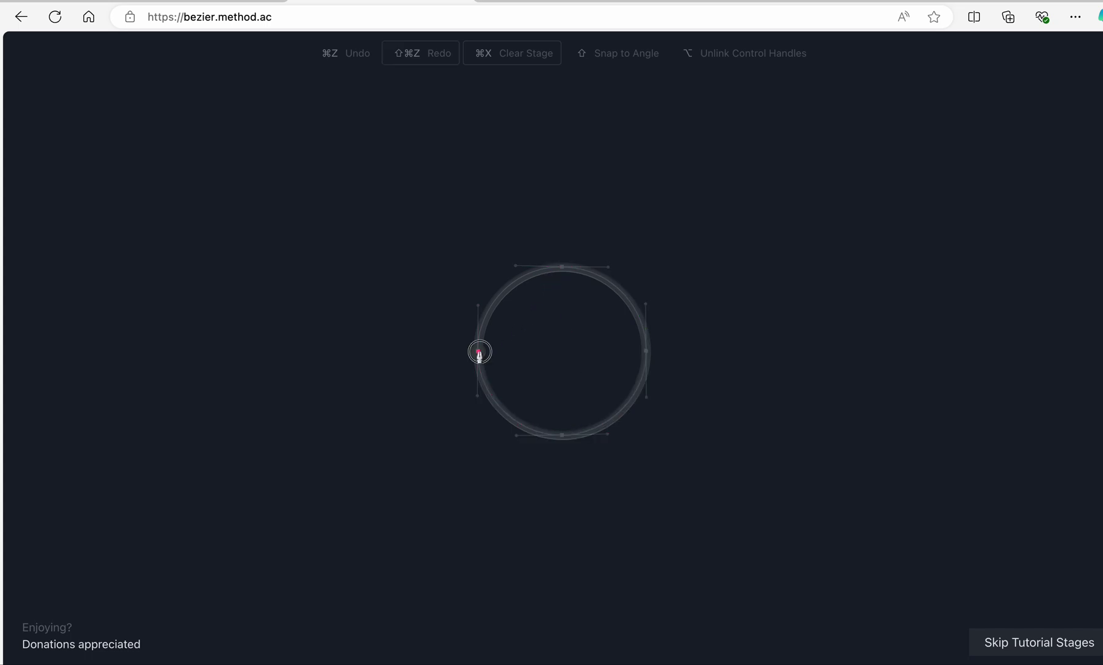
drag(479, 353, 479, 397)
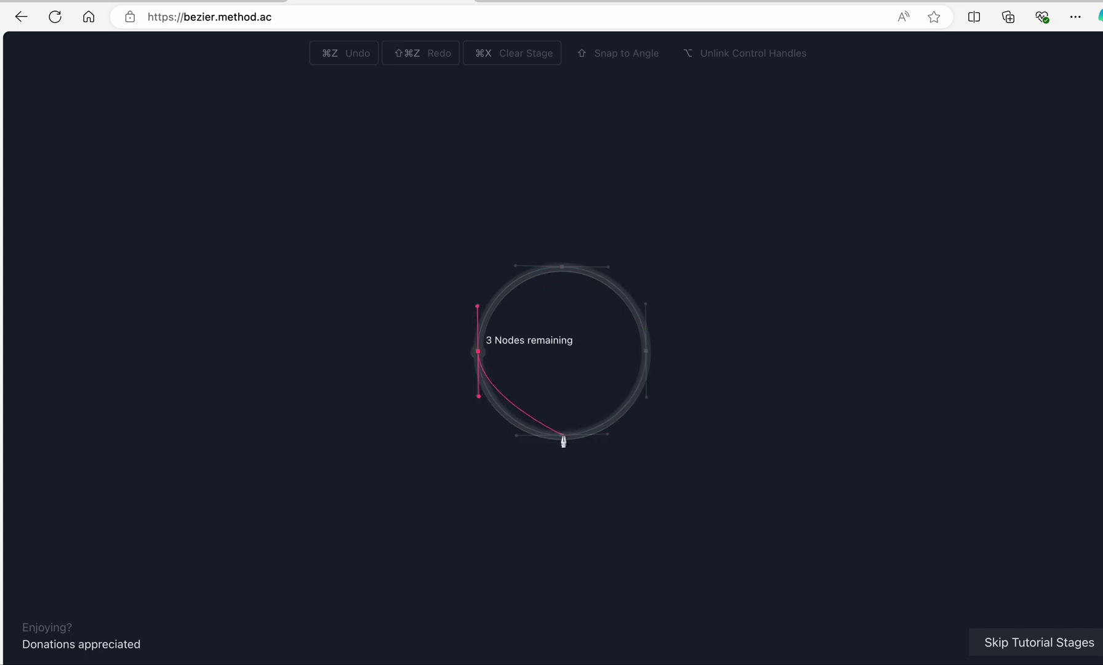
- Add curved nodes at the circle's bottom, right and top, close it, and unlink the heart's notch handles
drag(563, 435, 611, 436)
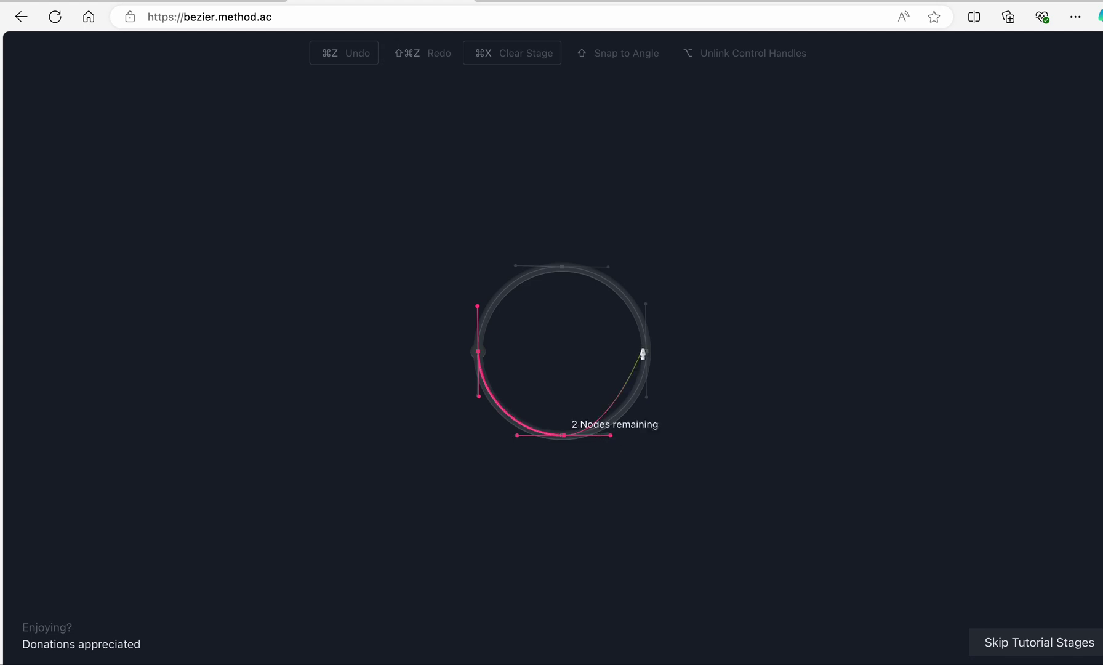
drag(647, 350, 647, 303)
drag(562, 269, 675, 201)
click(485, 343)
key(alt)
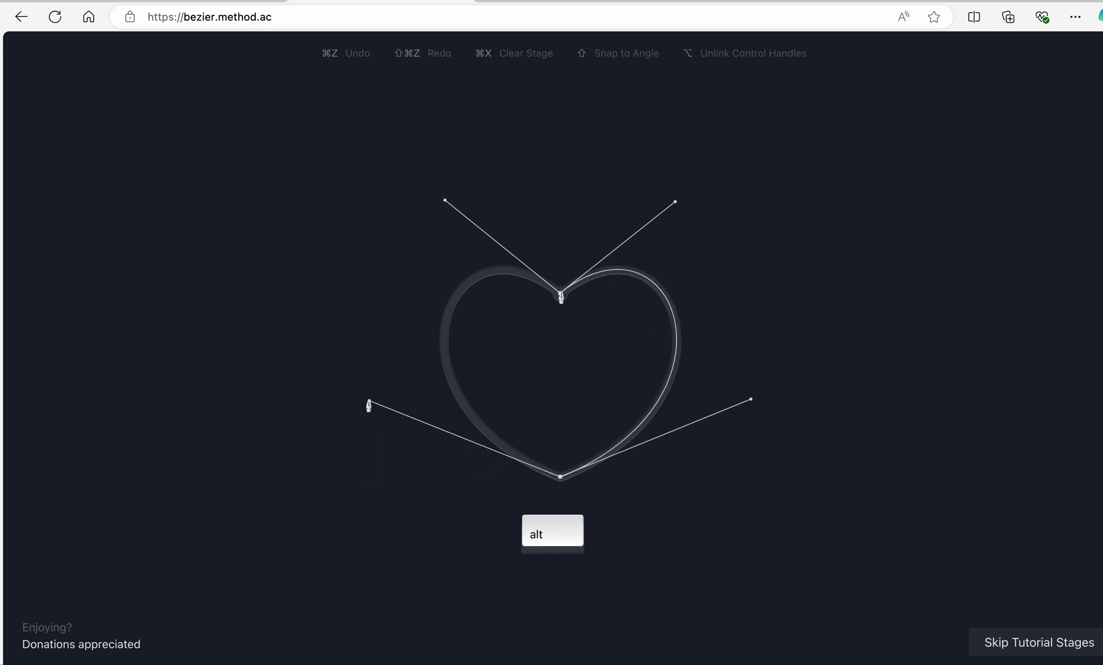
- Split the heart's top-dip handles, drag out the bottom tip, and close the path at the start node
drag(560, 295, 675, 387)
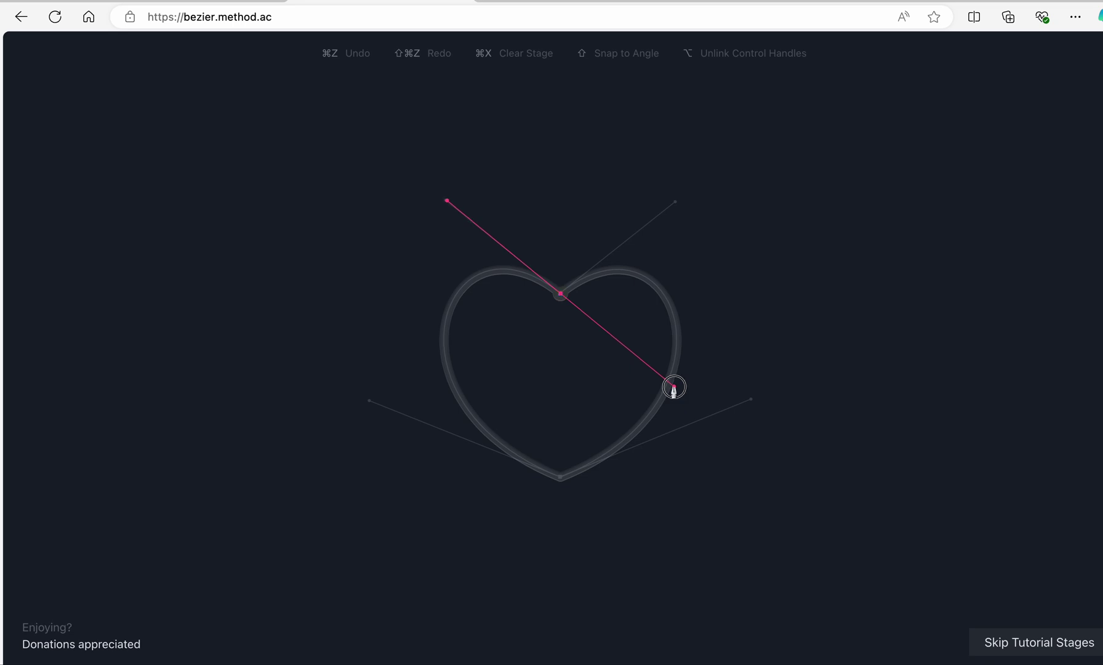
drag(675, 388, 675, 204)
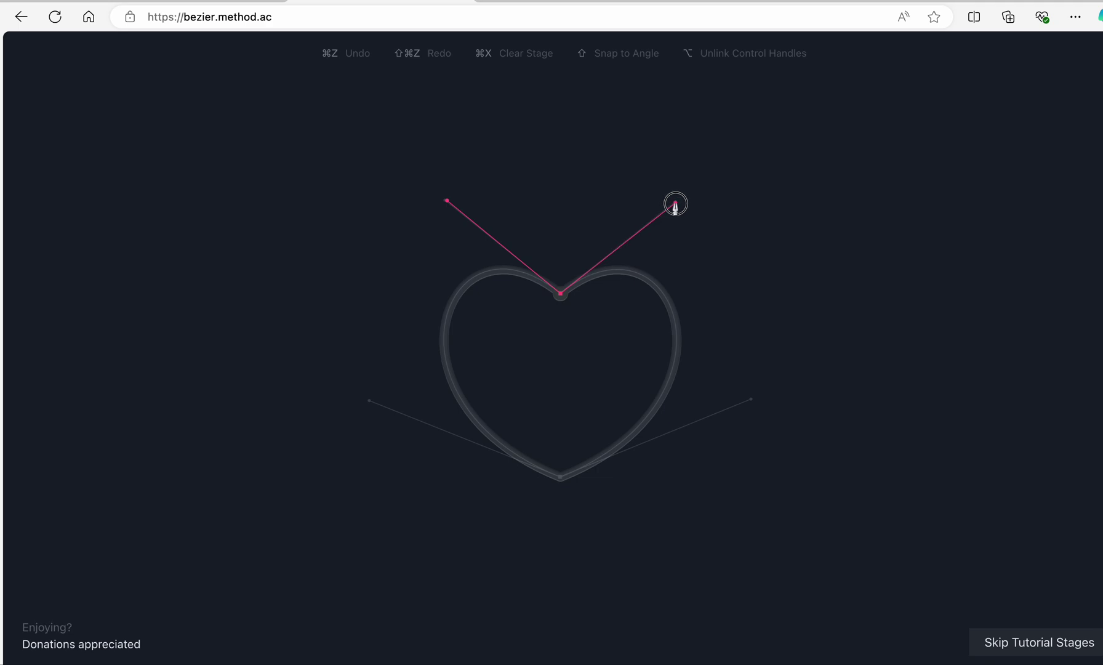
drag(676, 203, 676, 205)
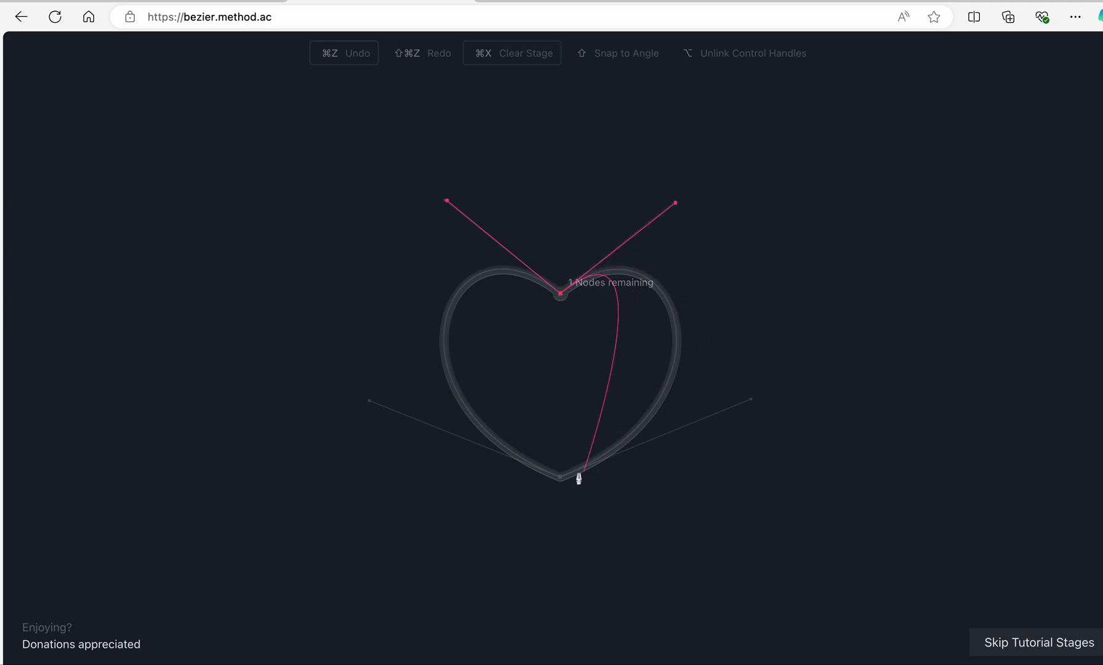
drag(560, 478, 369, 402)
click(560, 296)
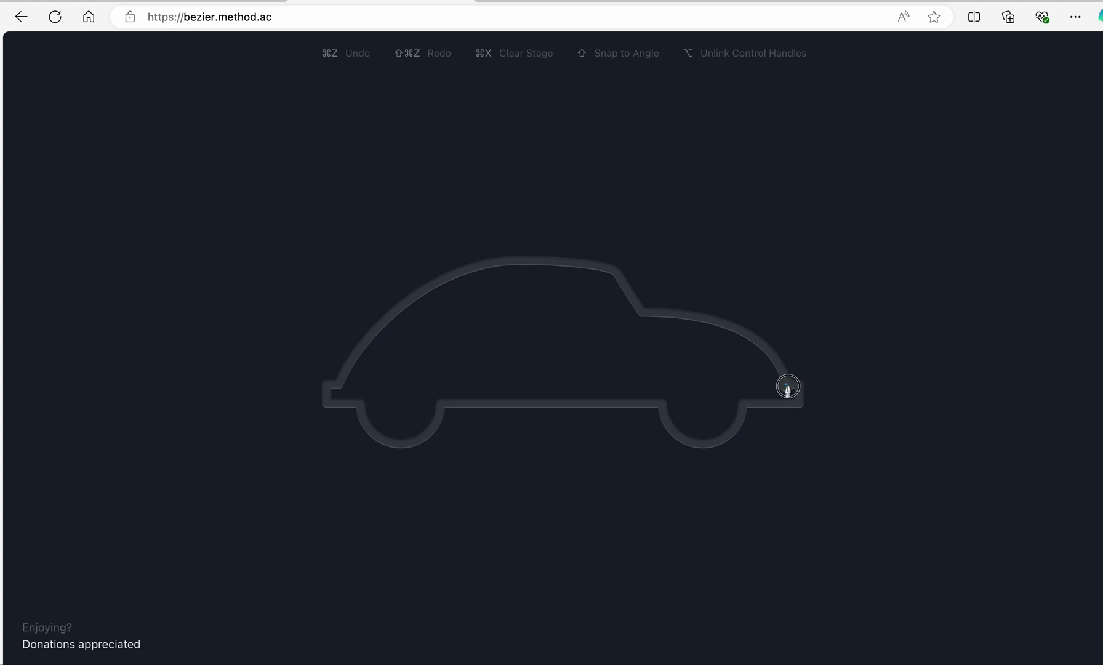
- Start the car path at its right end with curved anchors along the bumper to the rear wheel arch
click(787, 384)
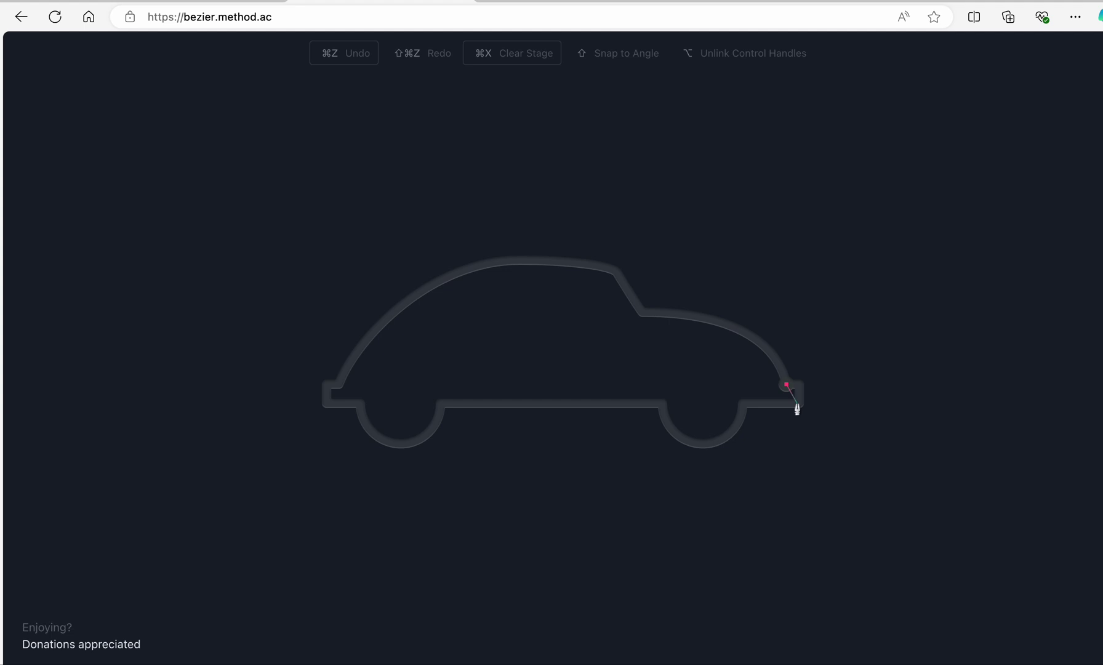
mouse_move(797, 404)
mouse_down()
mouse_move(782, 419)
mouse_move(788, 403)
mouse_up()
mouse_move(743, 403)
mouse_down()
mouse_move(715, 404)
mouse_move(741, 418)
mouse_up()
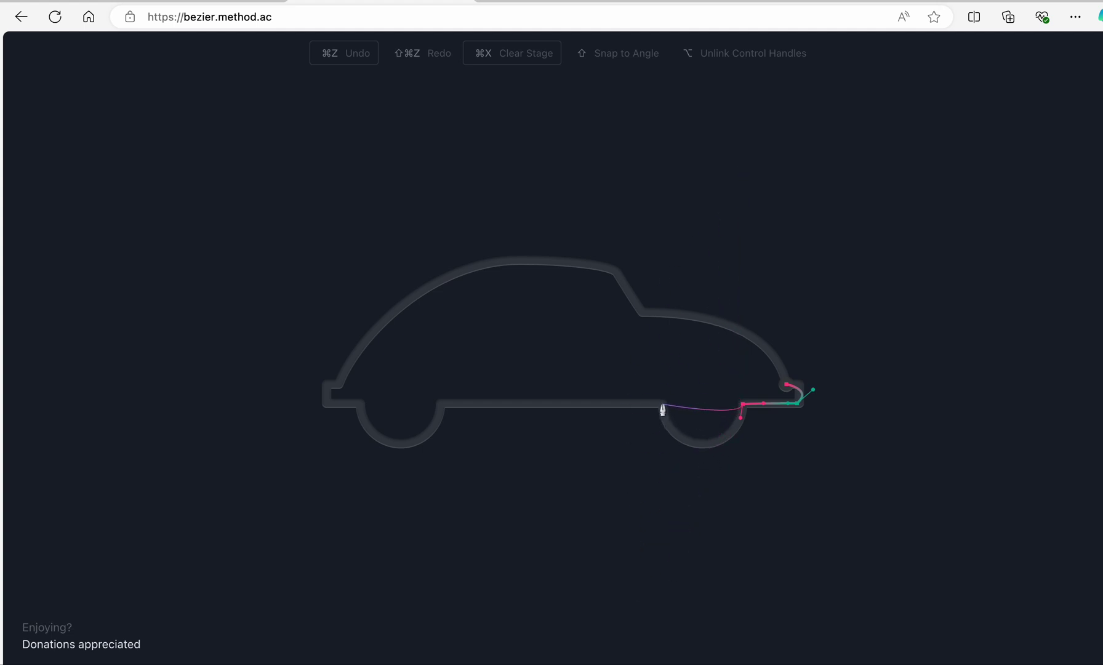
drag(661, 405, 623, 320)
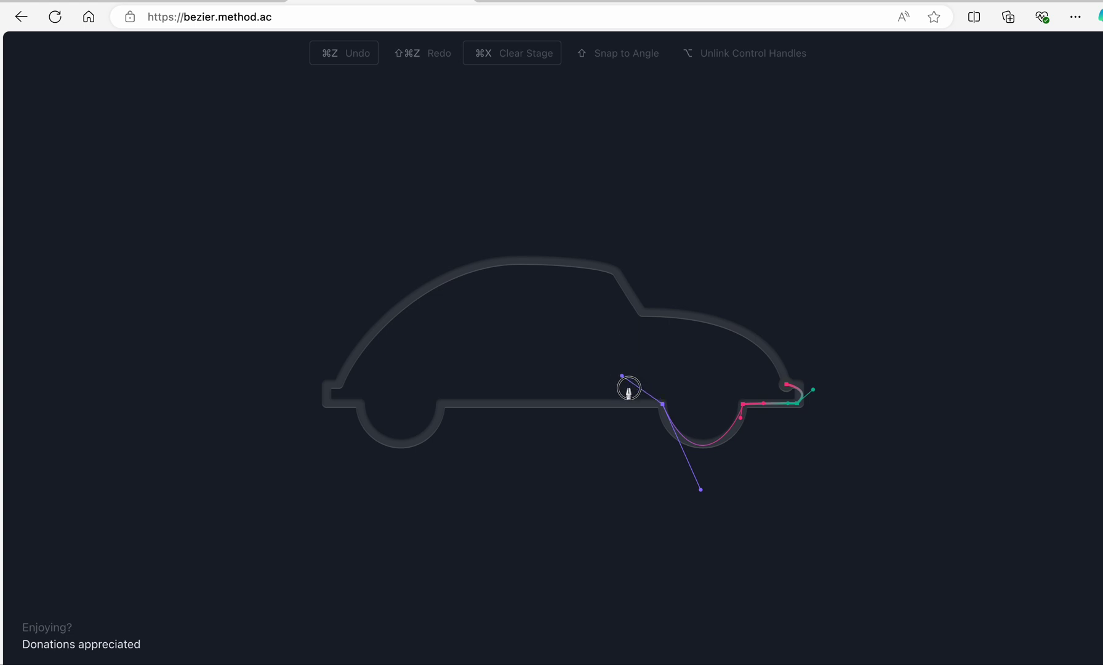
- Redo the rear wheel arch curve, add a sill point, and curve around the front wheel arch
key(super+z)
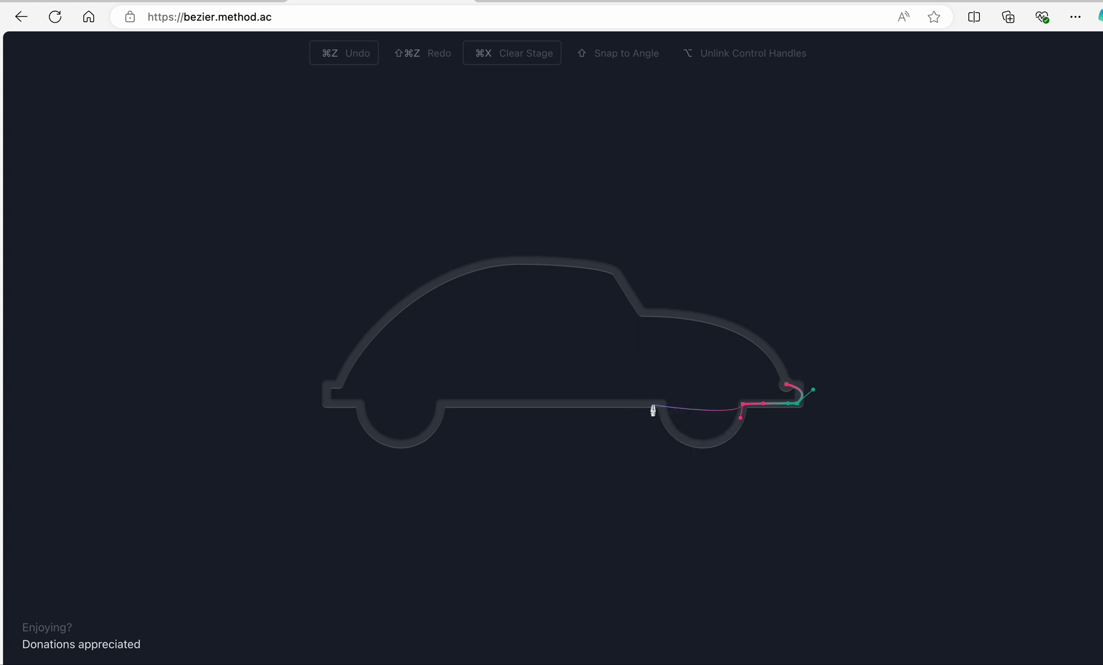
drag(658, 403, 613, 319)
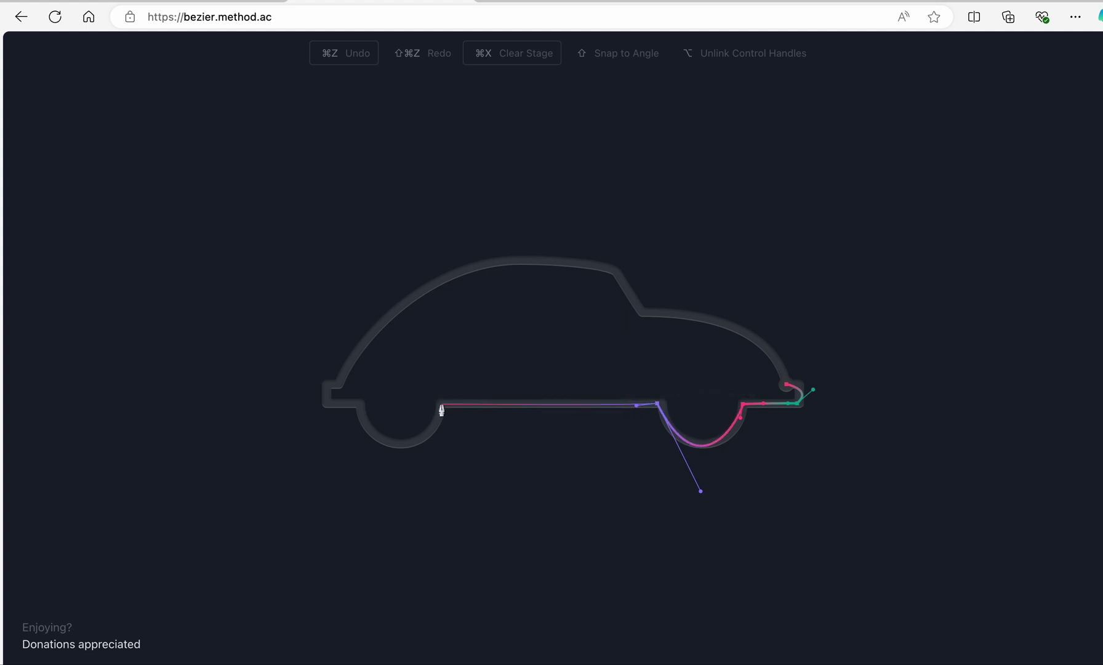
click(442, 404)
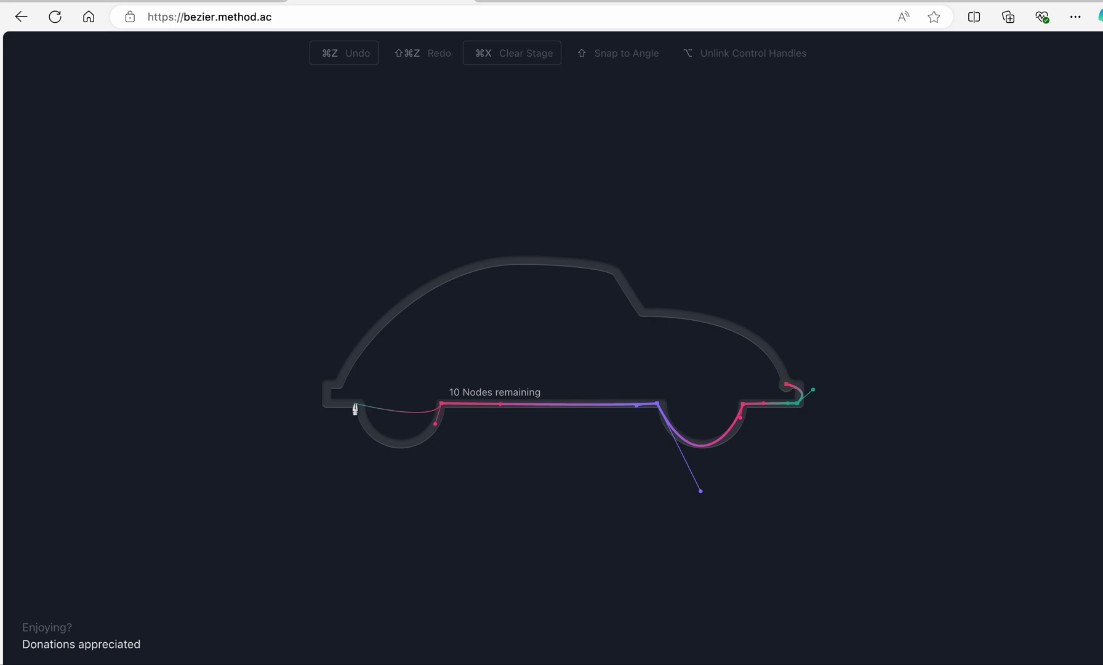
drag(356, 404, 319, 326)
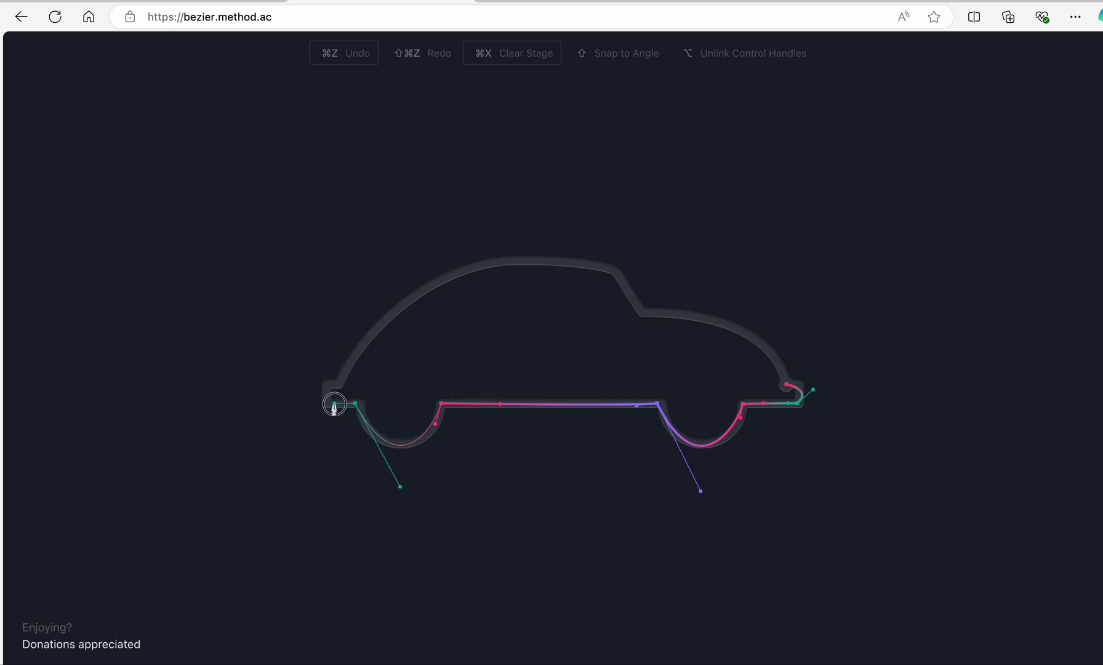
- Place a point at the car's bottom-left corner and curved anchors rounding that corner
click(332, 405)
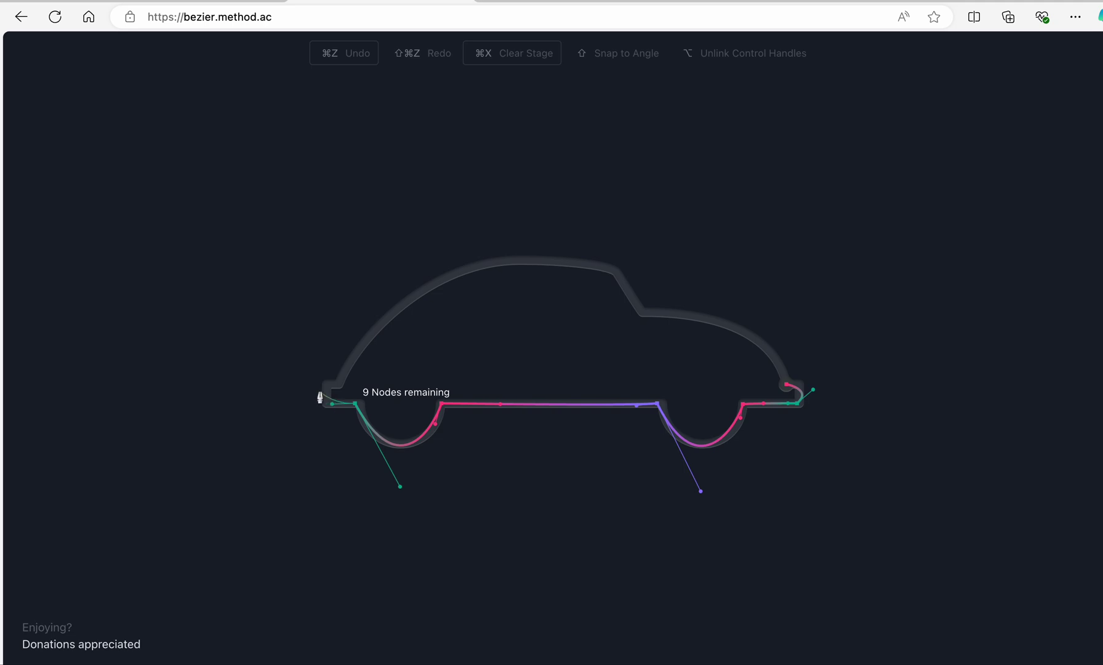
mouse_move(335, 386)
mouse_down()
mouse_move(362, 382)
mouse_move(363, 360)
mouse_move(359, 381)
mouse_move(346, 384)
mouse_up()
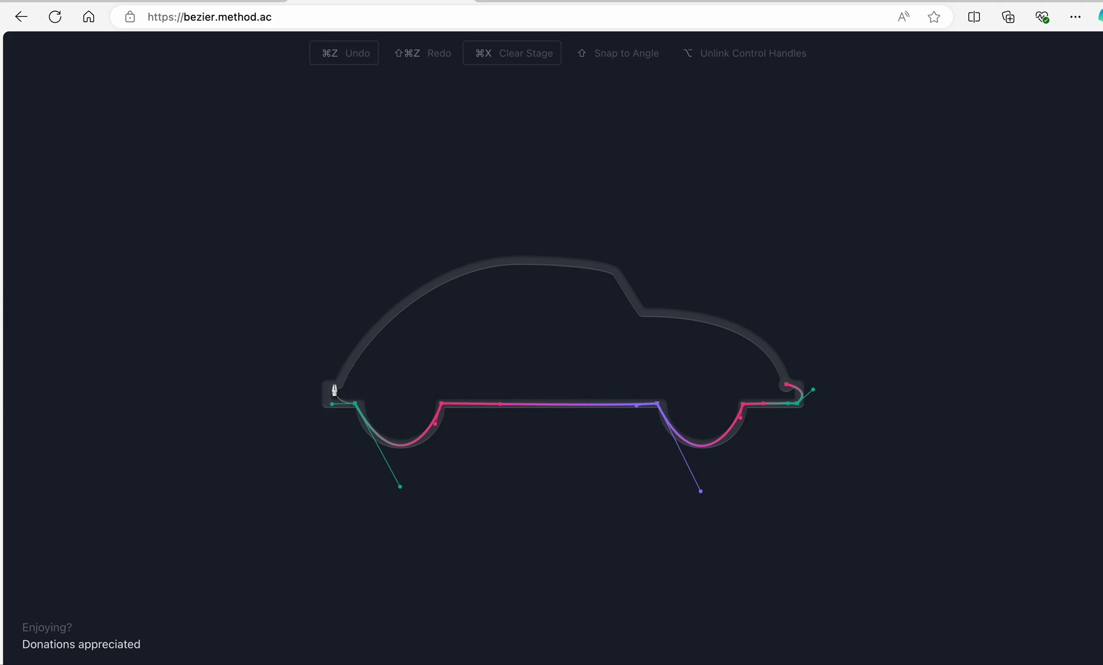
mouse_move(349, 377)
mouse_down()
mouse_move(374, 350)
mouse_move(356, 374)
mouse_up()
- Replace the curved left-corner anchor with sharp points at the bottom-left, left edge and front curve start
key(super+z)
click(327, 403)
click(328, 387)
click(340, 381)
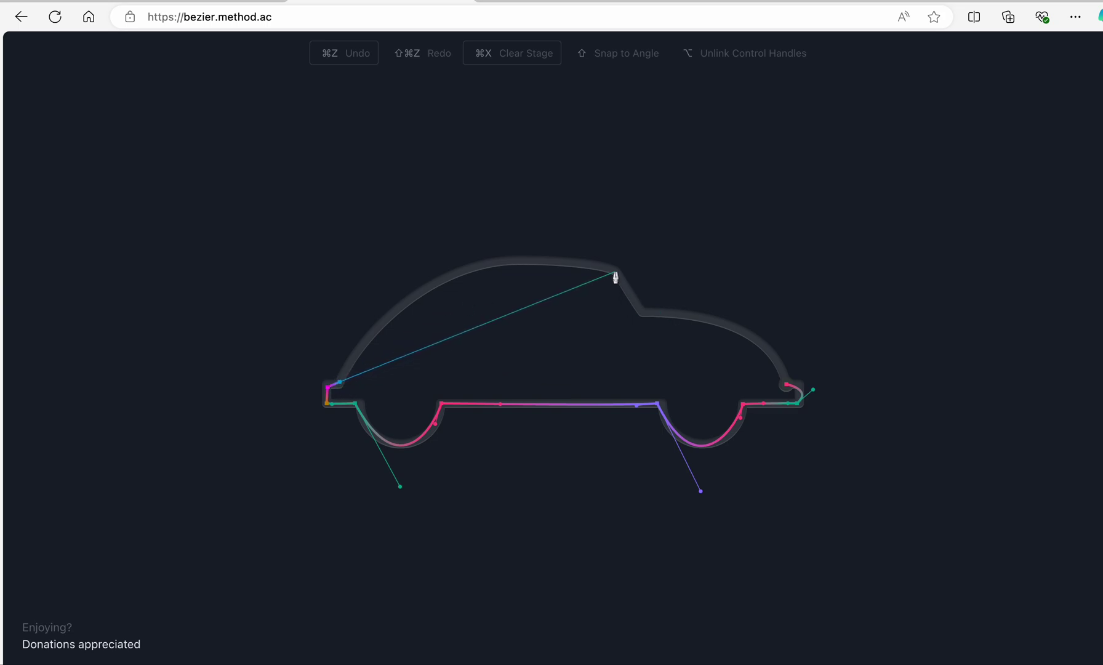
- Curve the long arc over the roof, add the roof-step point, and close the car path
drag(615, 271, 707, 291)
key(super+z)
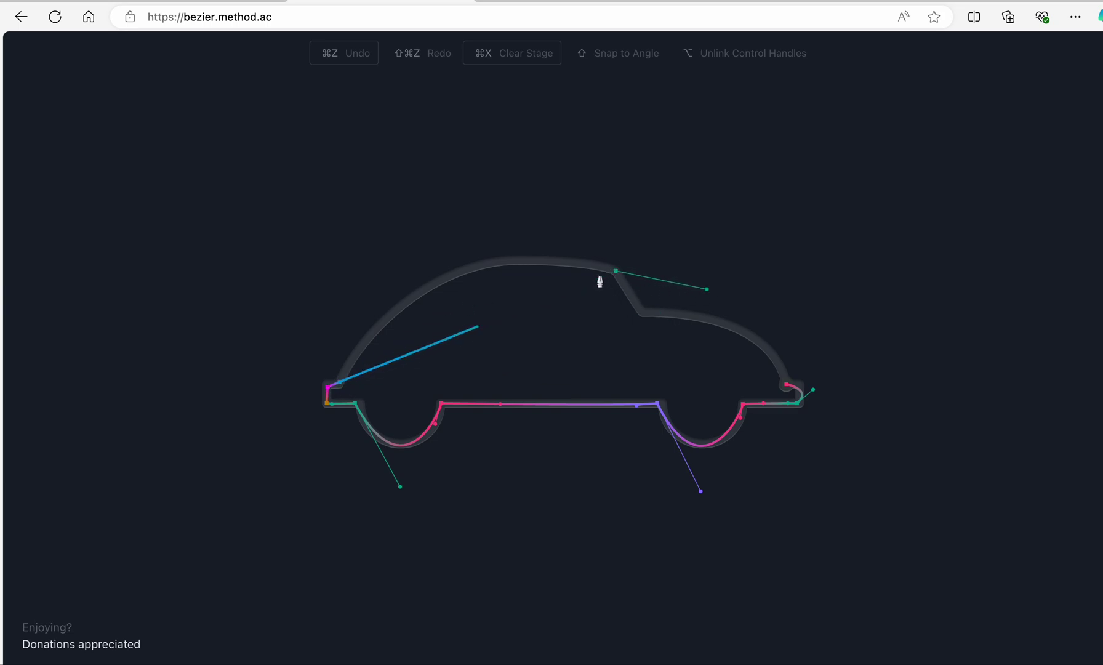
drag(614, 269, 803, 324)
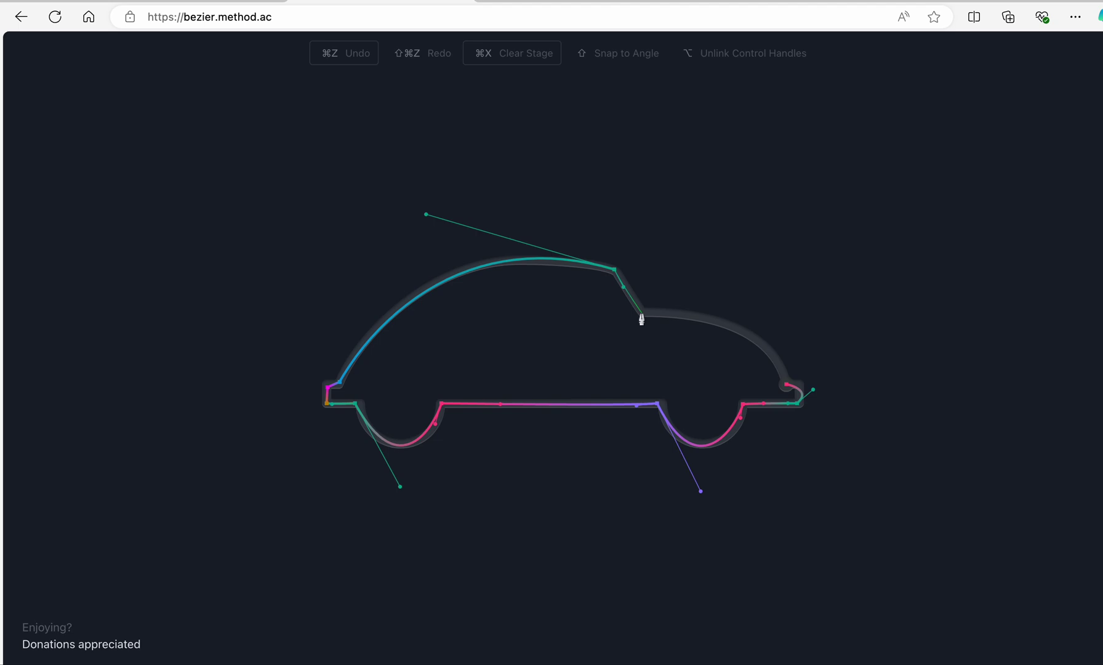
click(642, 315)
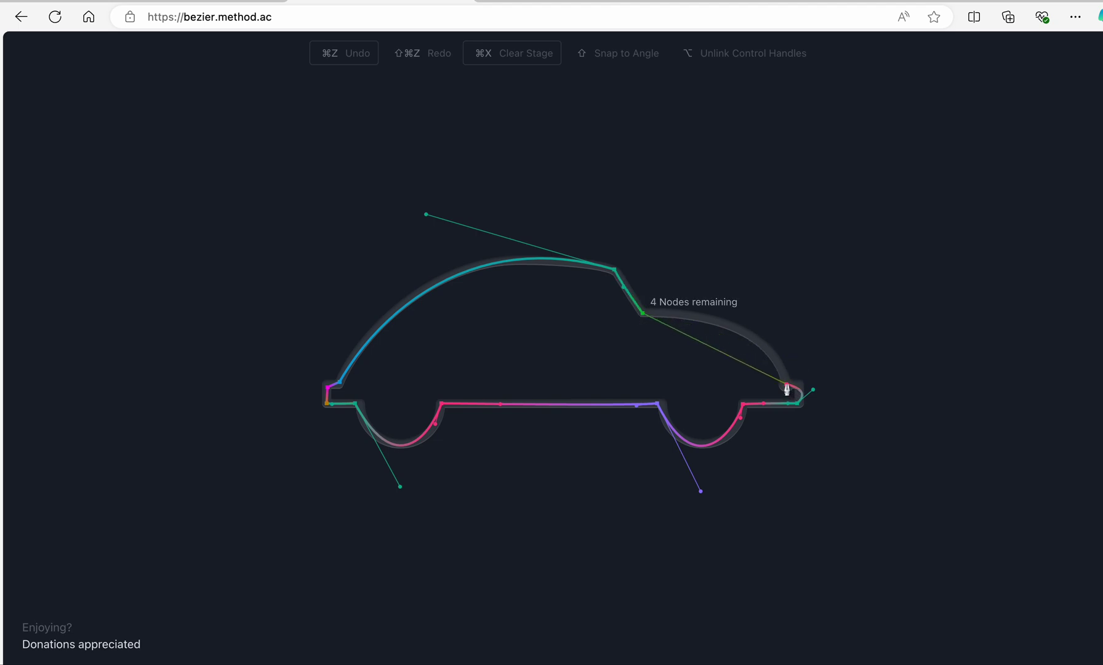
drag(787, 385, 807, 463)
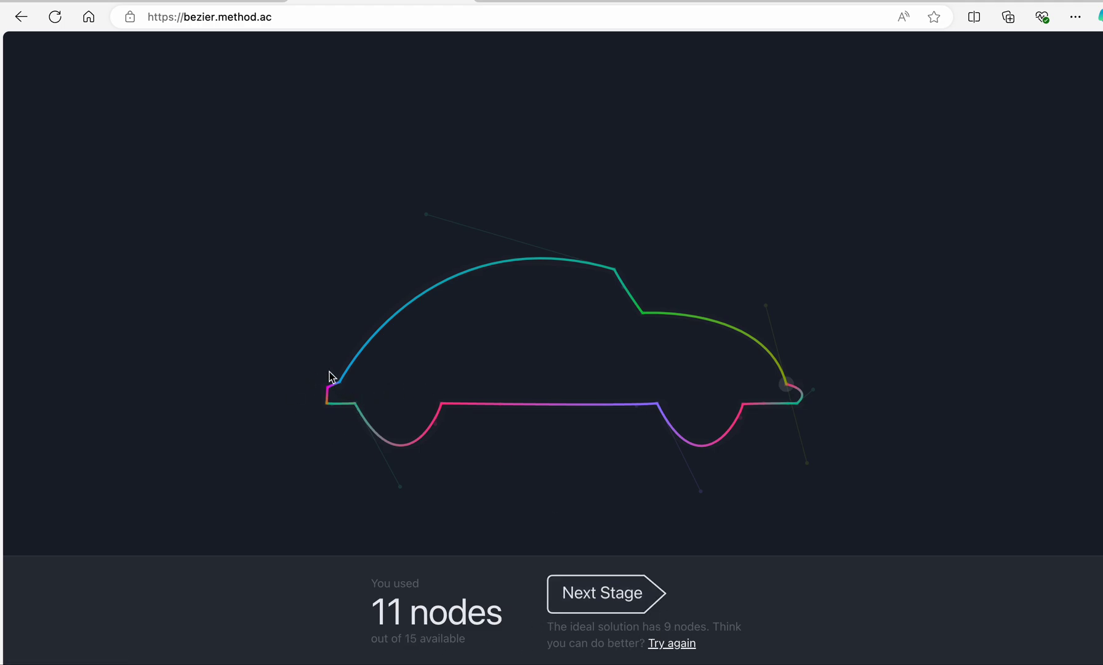
- Use Next Stage below the completed car to load the airplane level
click(623, 596)
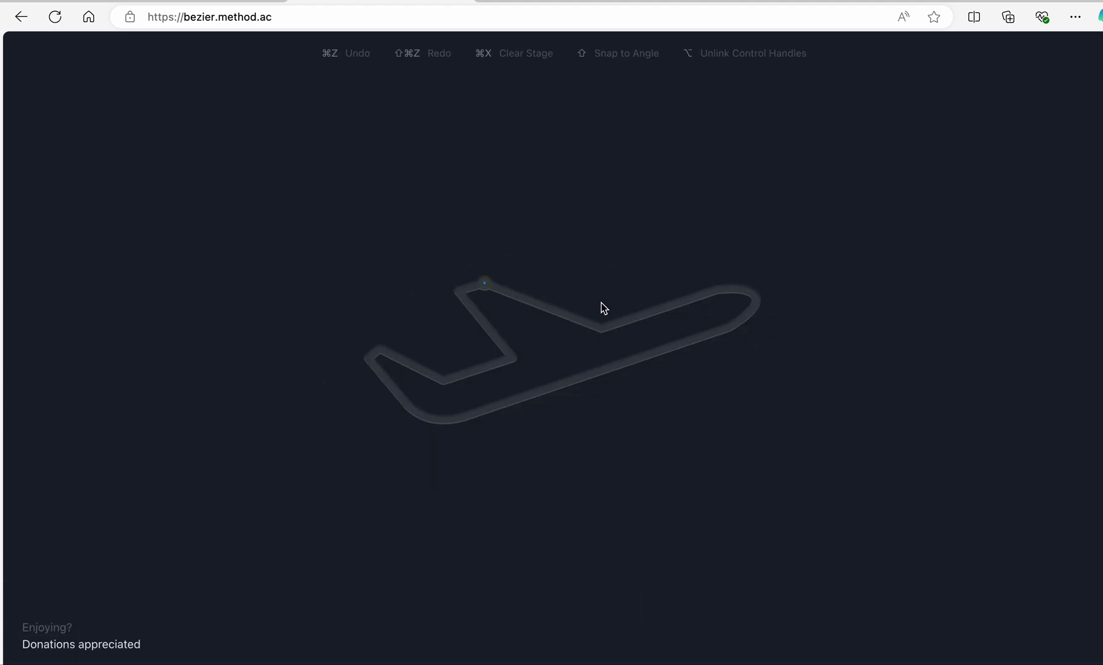